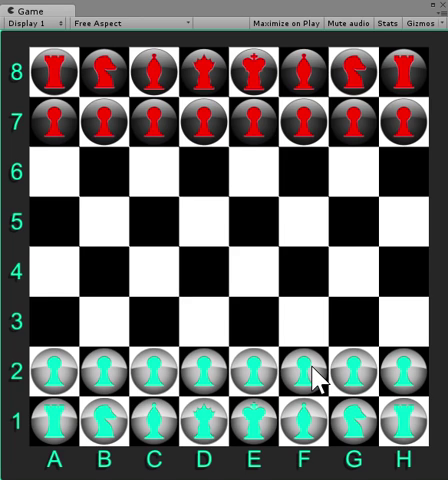
# Select the cyan D2 pawn to highlight its D3 and D4 destinations.
pyautogui.click(215, 372)
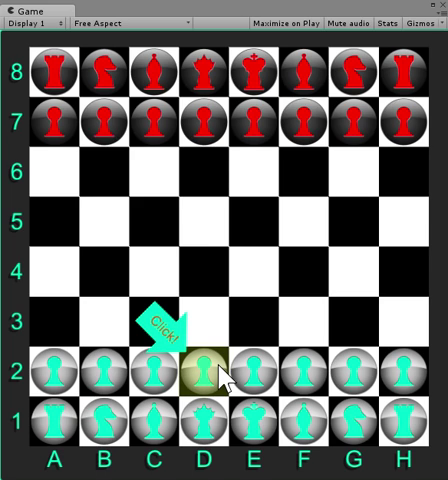
pyautogui.click(222, 378)
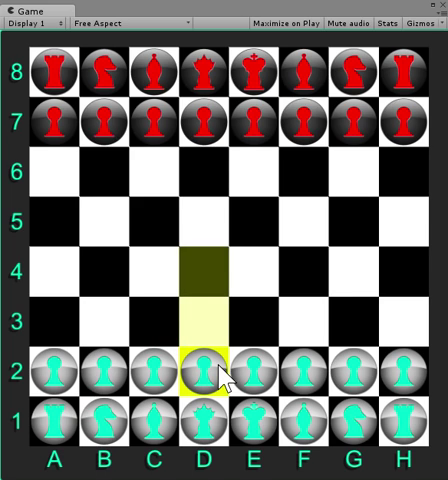
# Move the D2 pawn to D4, prompting red's D7–D6 reply.
pyautogui.click(208, 278)
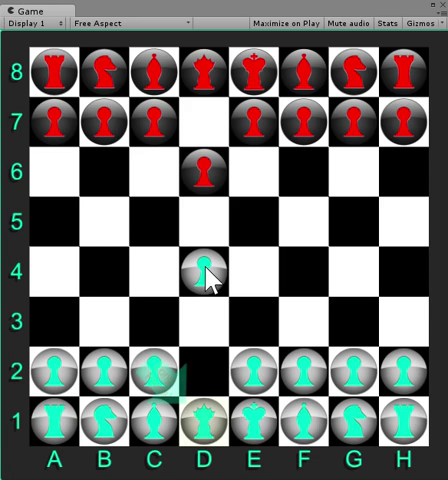
# Split the D1 queen into superposition across D1 and B3.
pyautogui.click(207, 420)
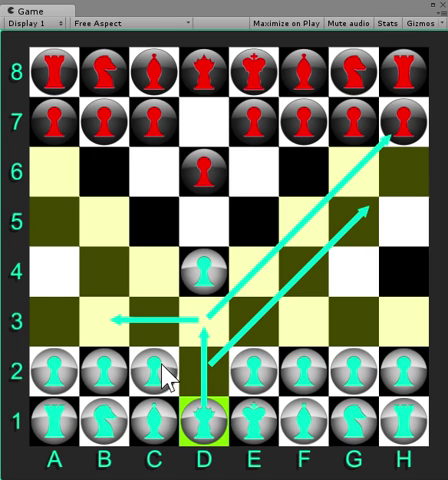
pyautogui.click(113, 335)
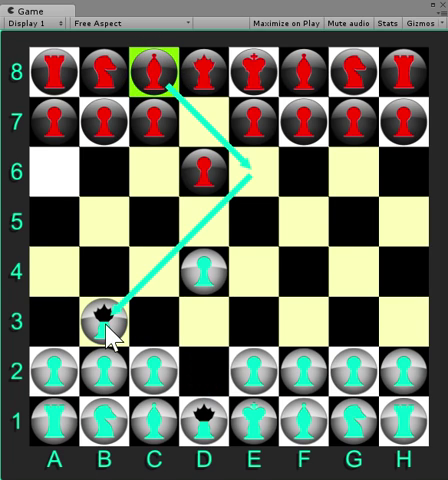
# Trigger the B3 measurement so the queen collapses entirely onto B3.
pyautogui.click(109, 330)
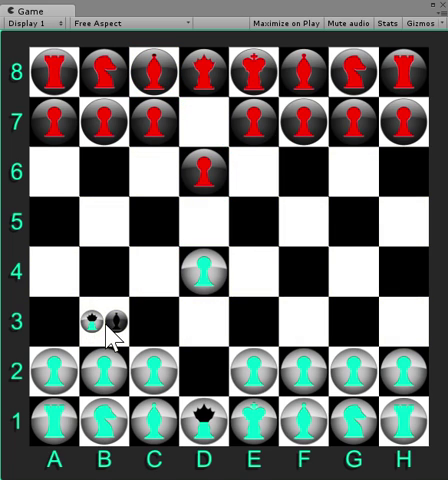
pyautogui.click(112, 330)
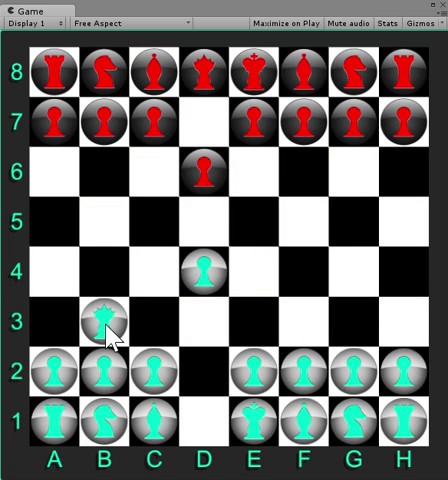